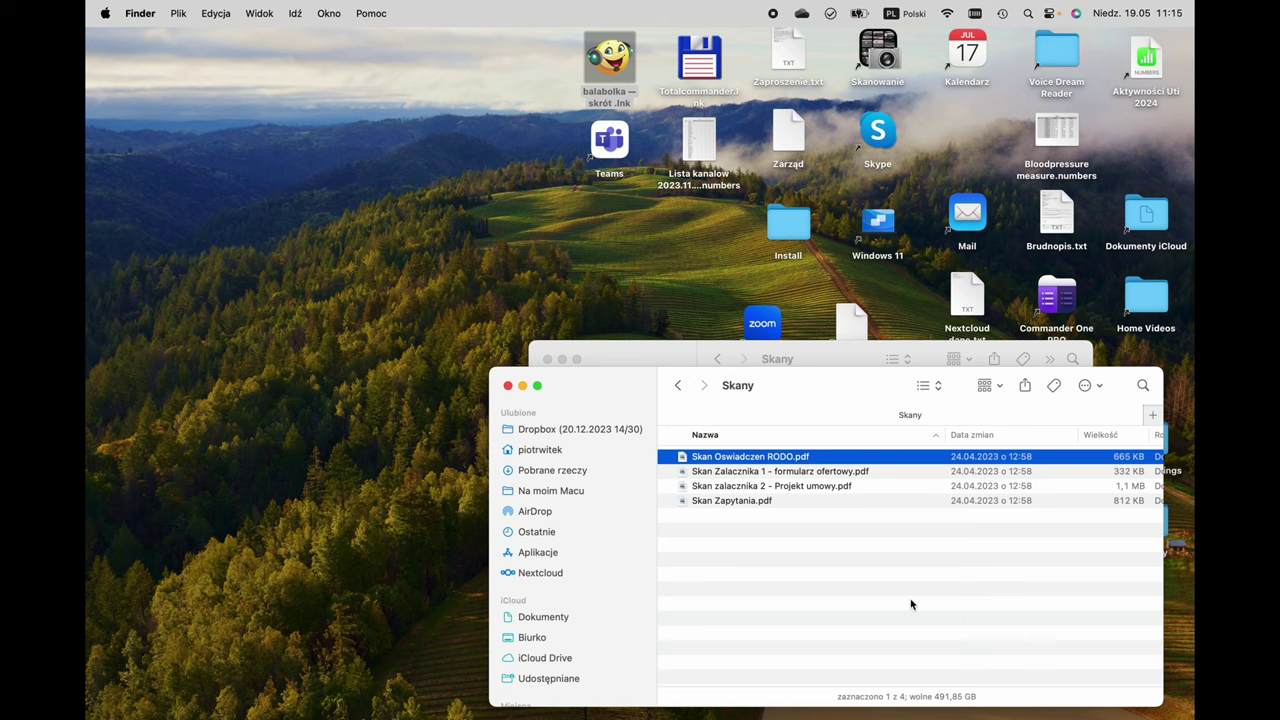
Open the scanned document "Skan zalacznika 2 - Projekt umowy.pdf" from the Skany folder in Preview
key("Down")
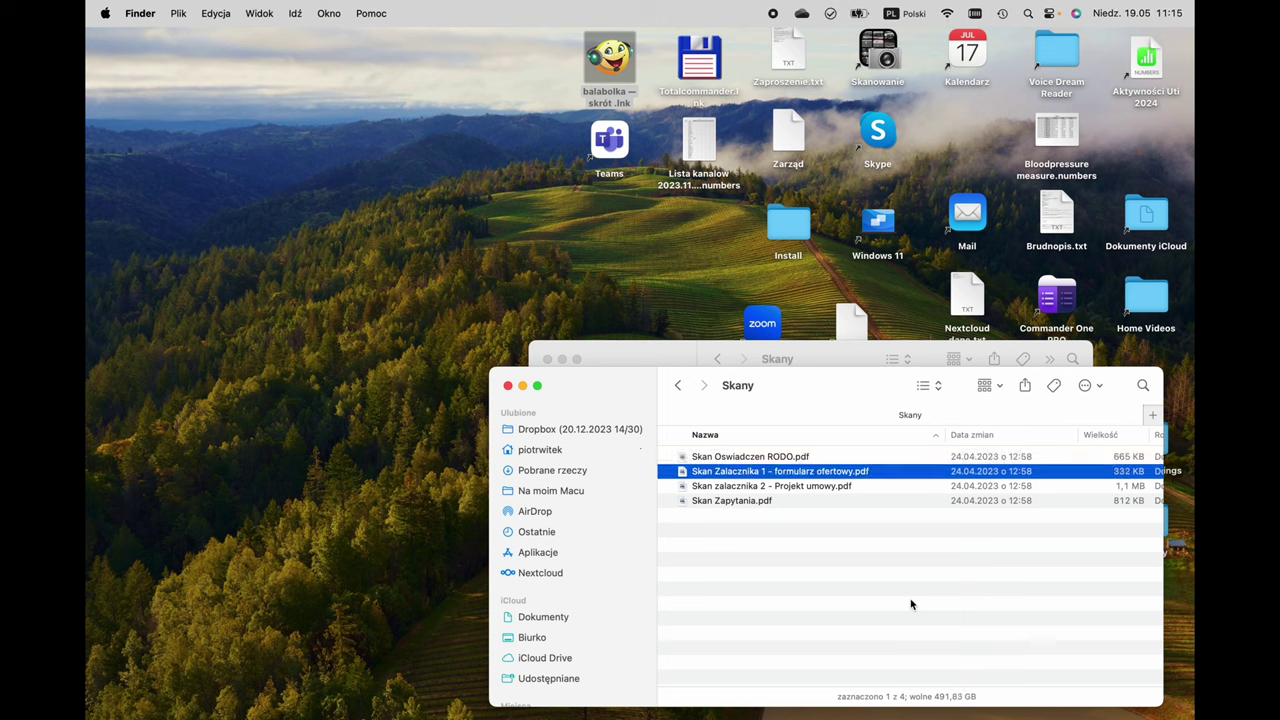
key("Up")
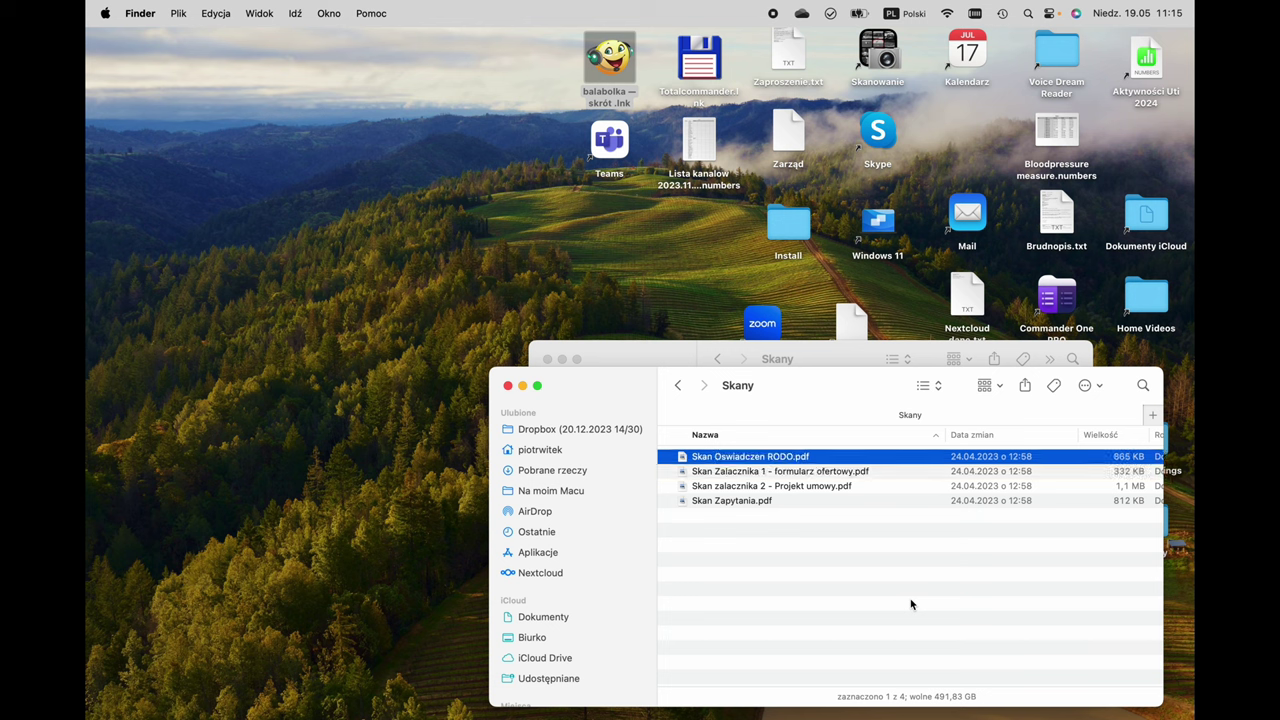
key("Down")
key("Up")
key("Down")
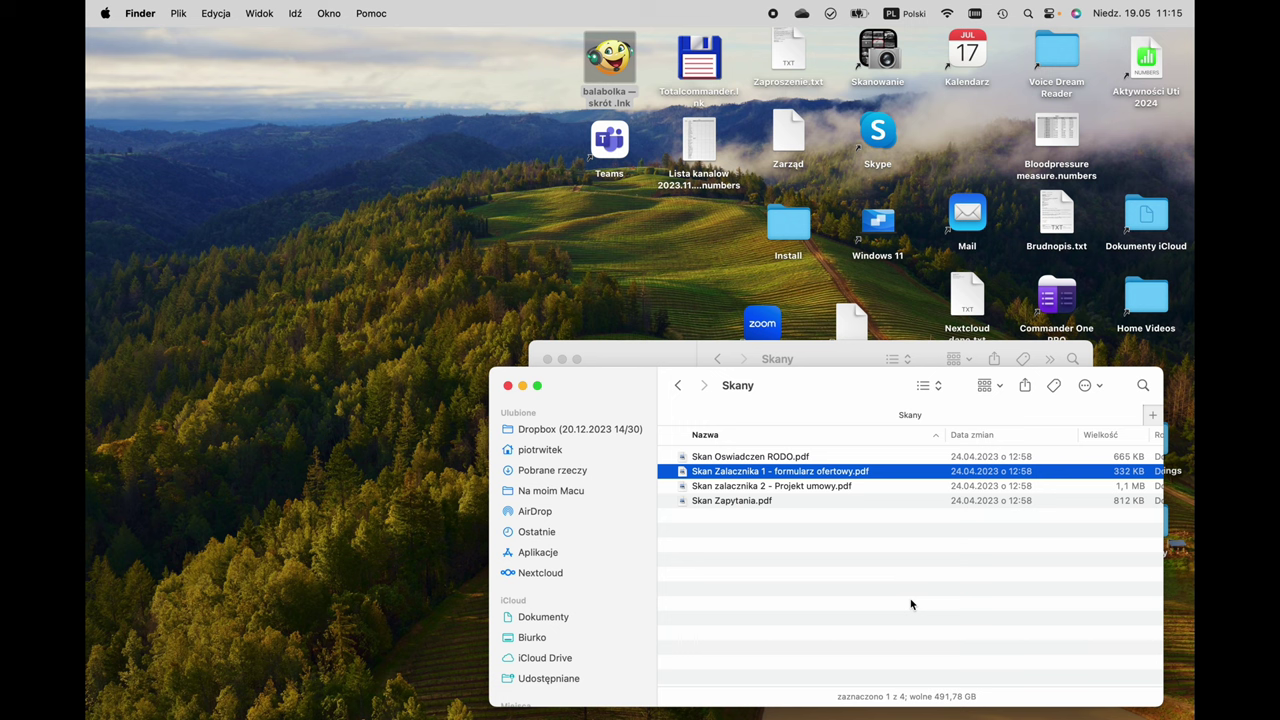
key("Down")
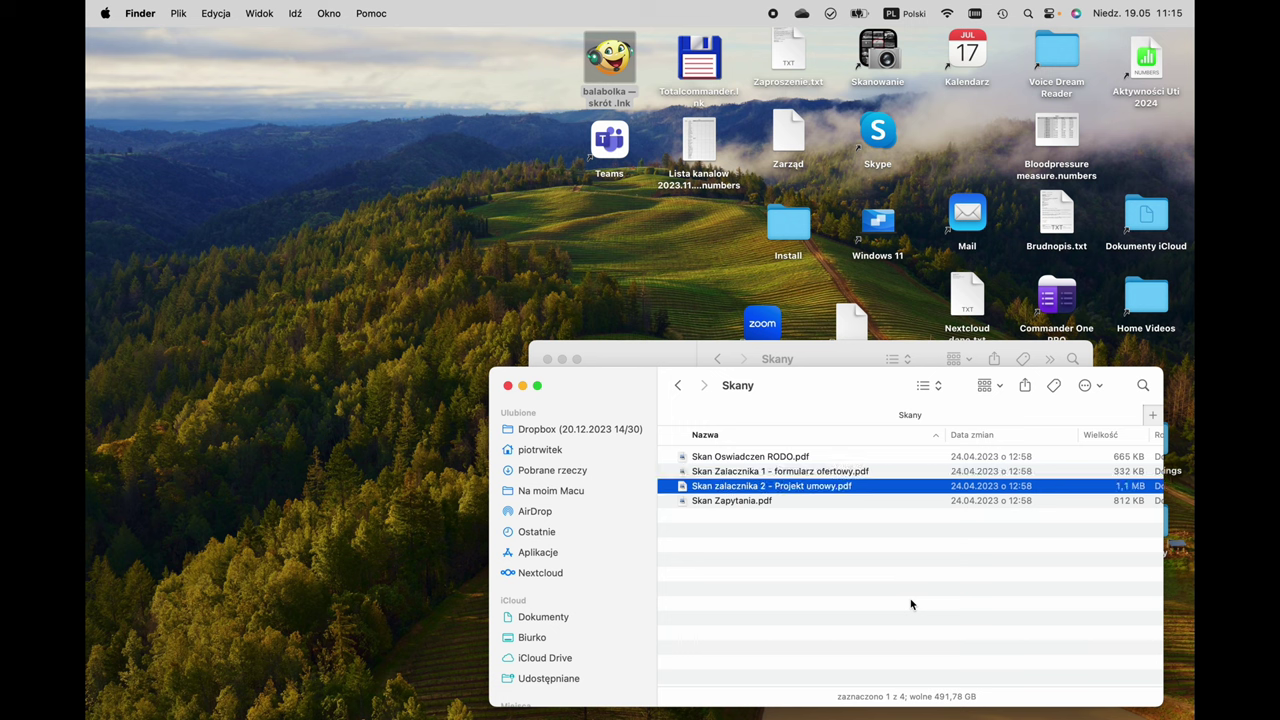
key("super+o")
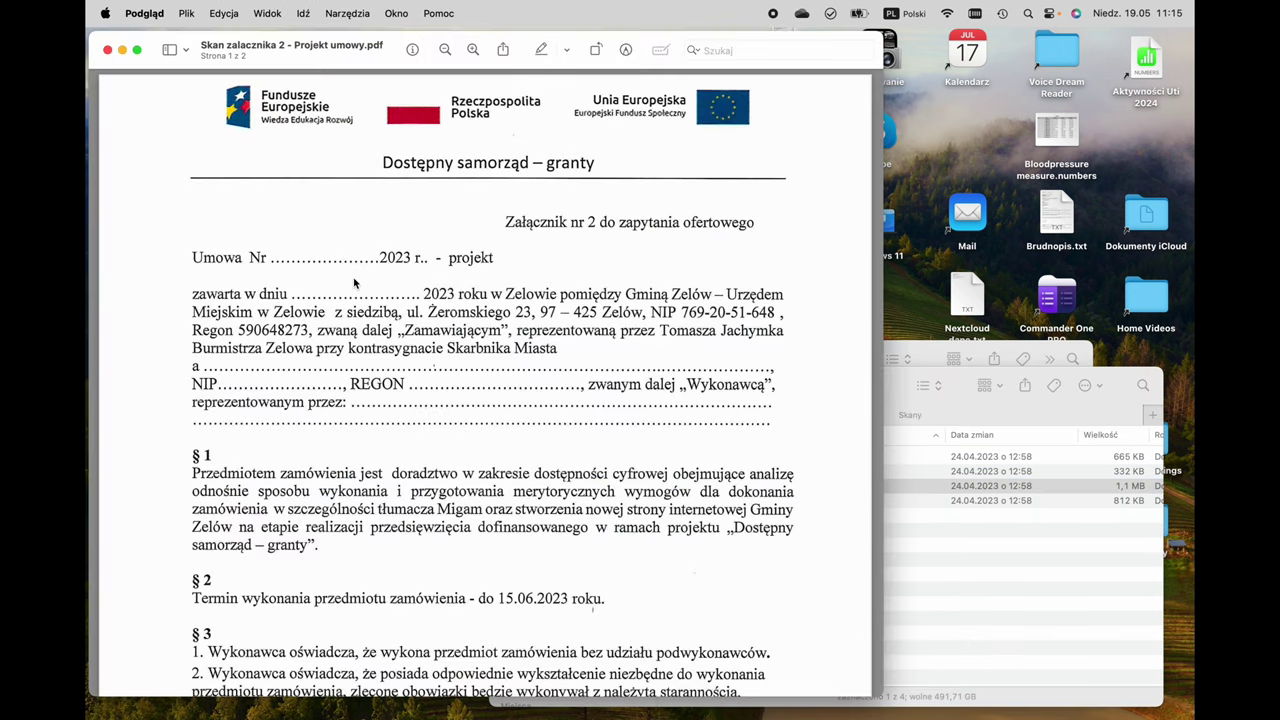
Look through both pages of the scanned contract draft and quit Preview
scroll(354, 284, "down", 5)
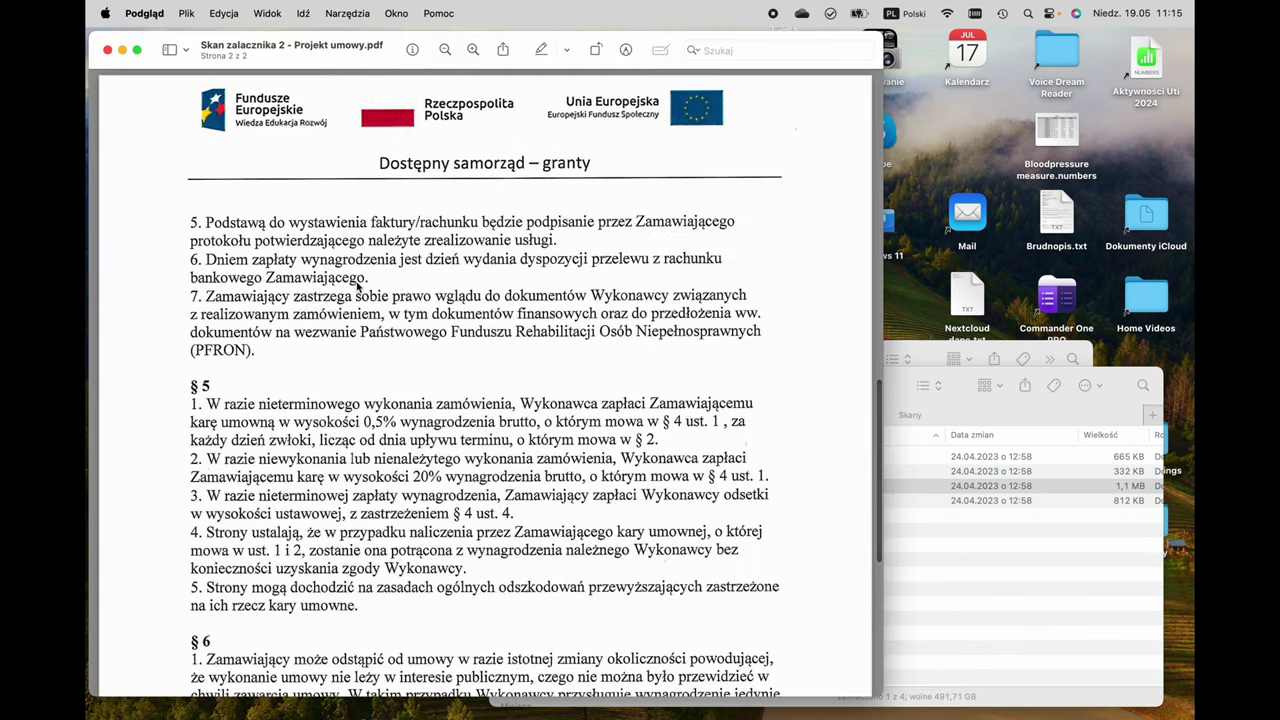
scroll(357, 288, "up", 5)
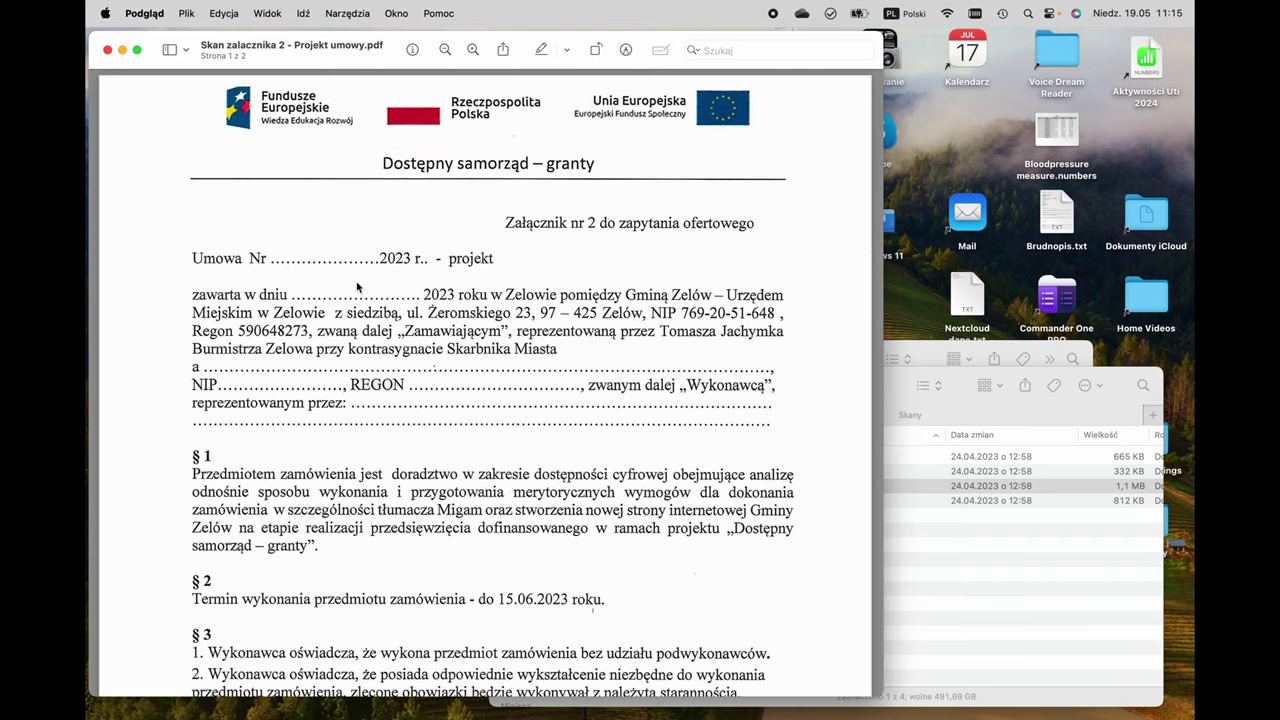
scroll(420, 390, "down", 5)
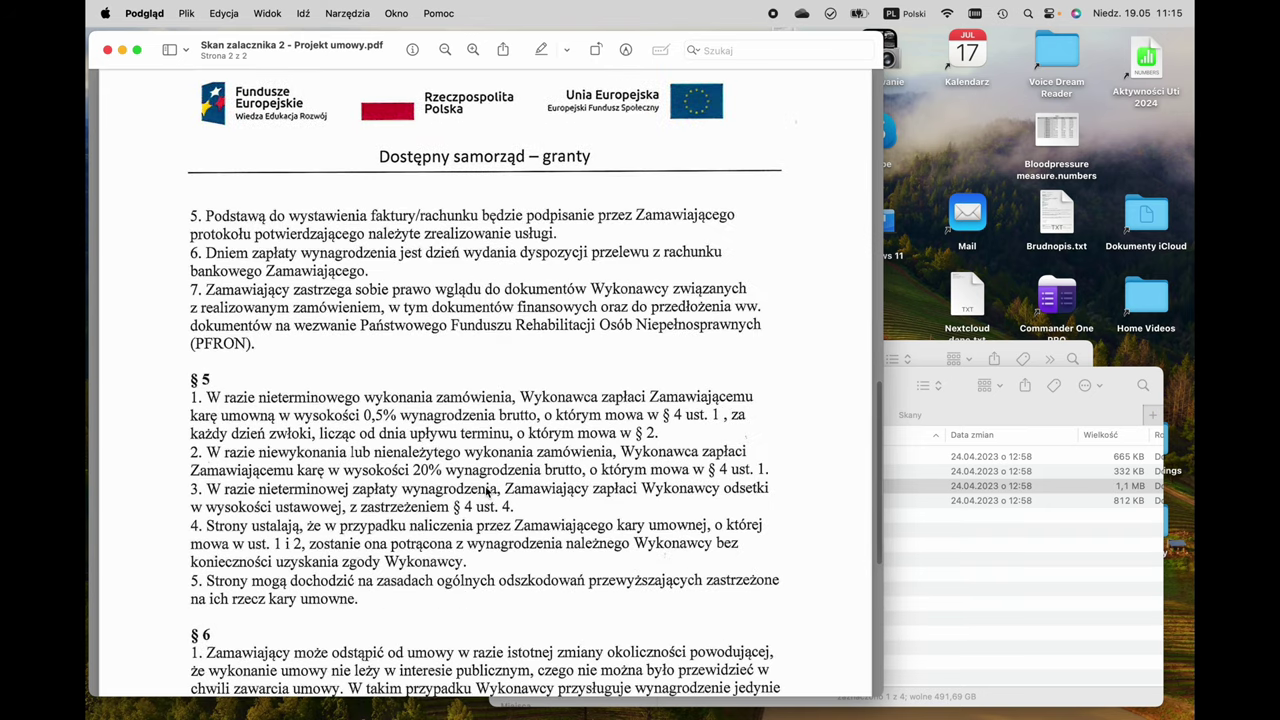
scroll(487, 490, "up", 5)
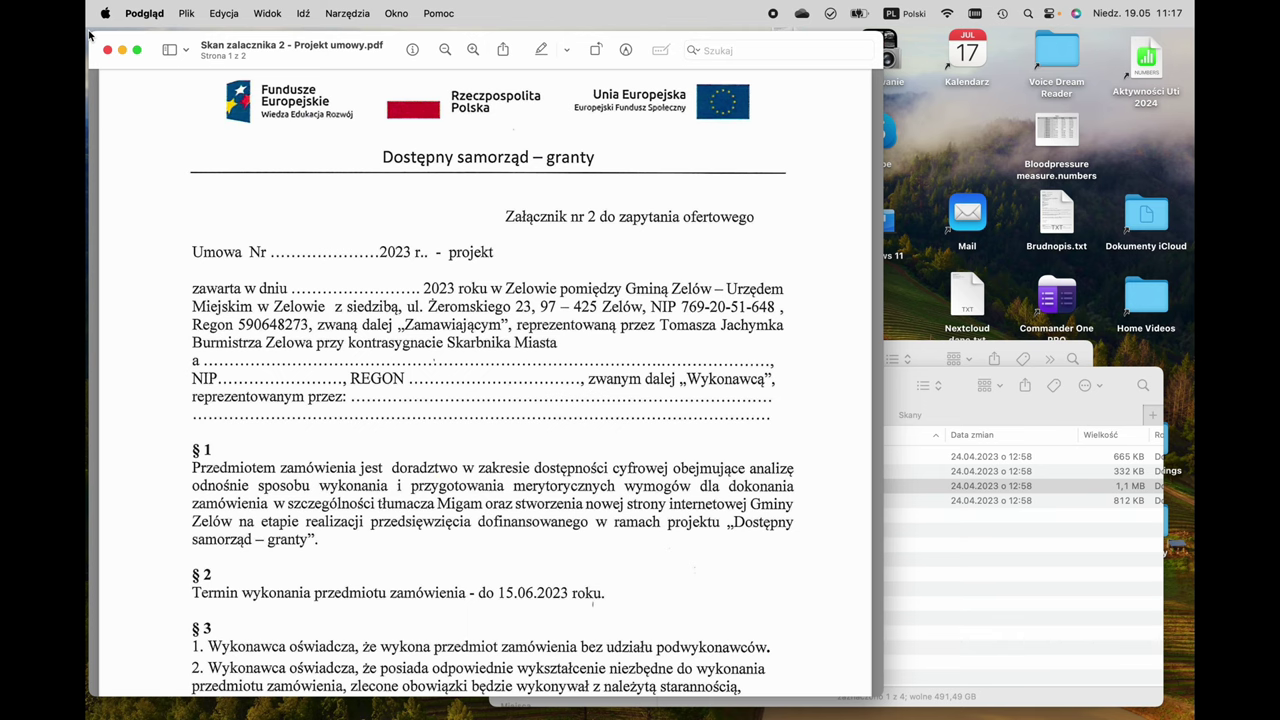
scroll(487, 490, "down", 5)
scroll(487, 490, "up", 5)
key("super+q")
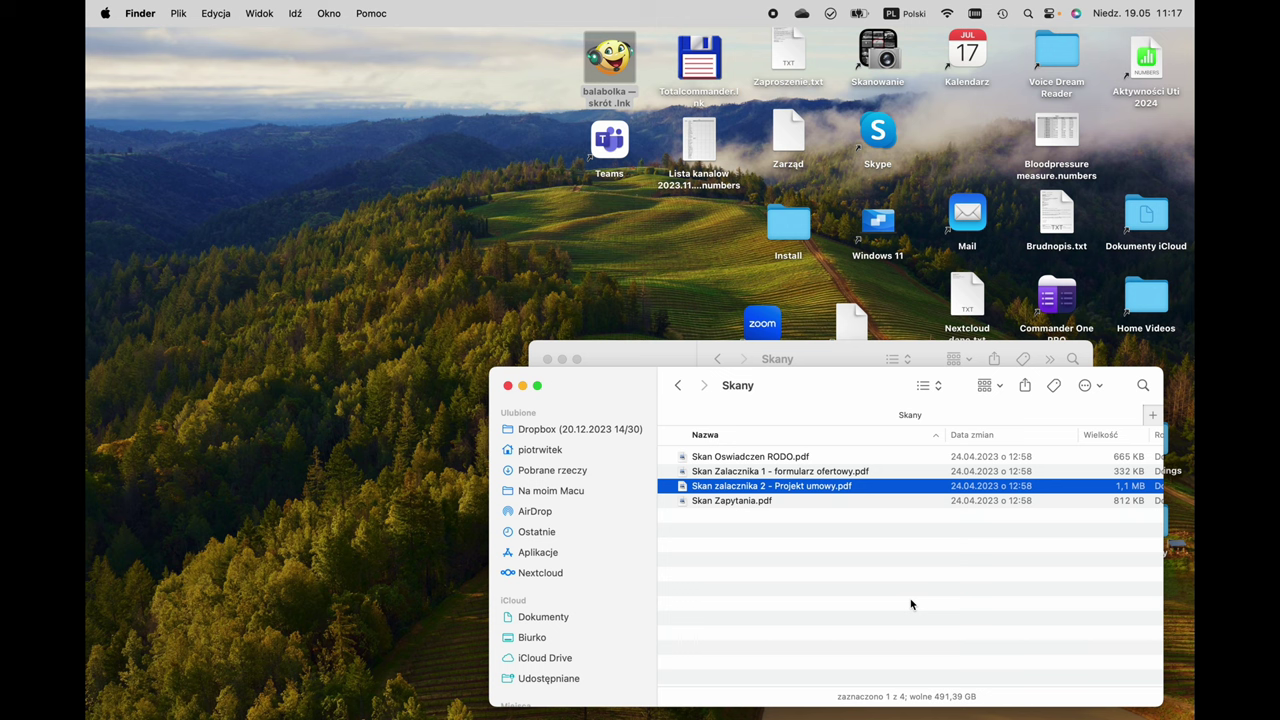
Open the App Store on its list of available updates
left_click(105, 14)
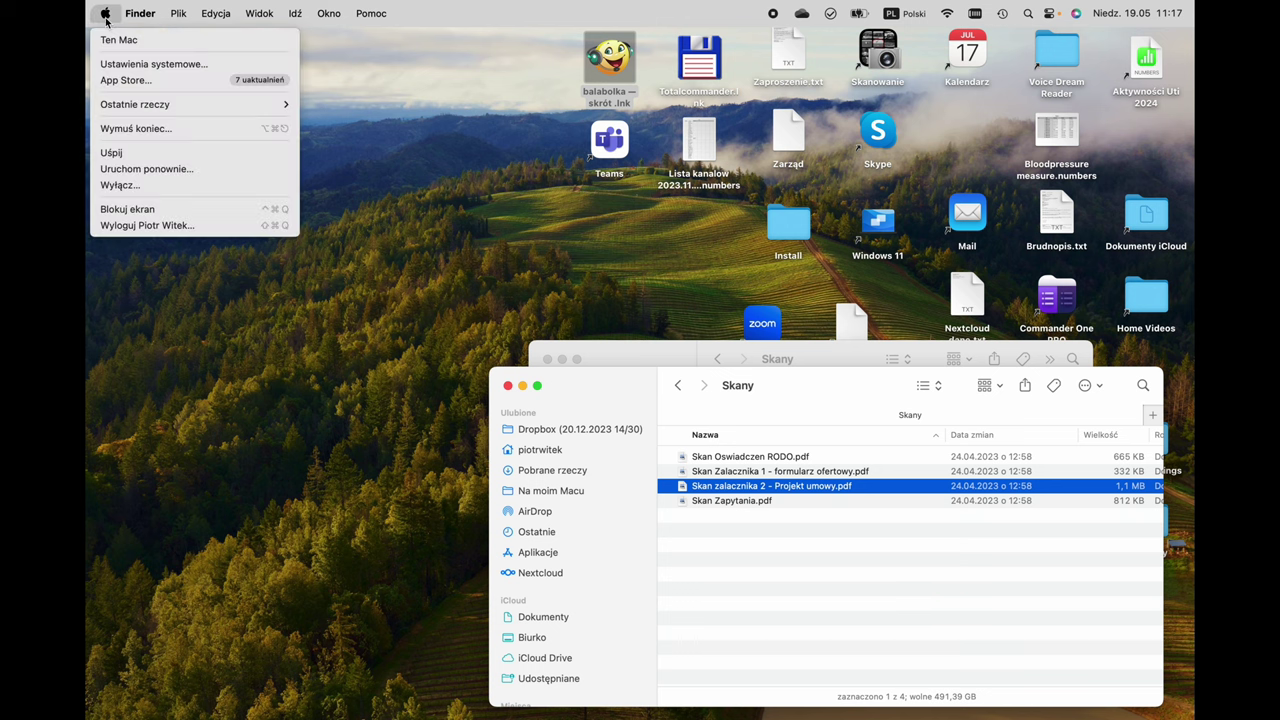
mouse_move(141, 21)
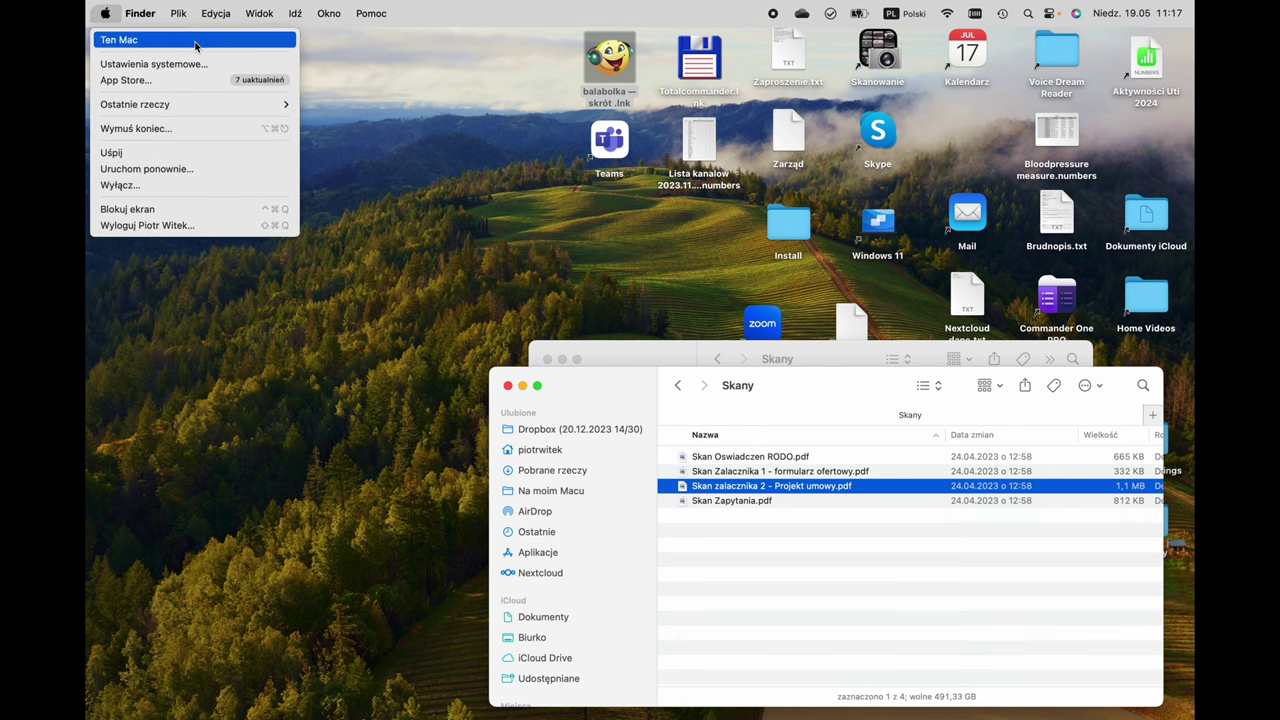
left_click(195, 84)
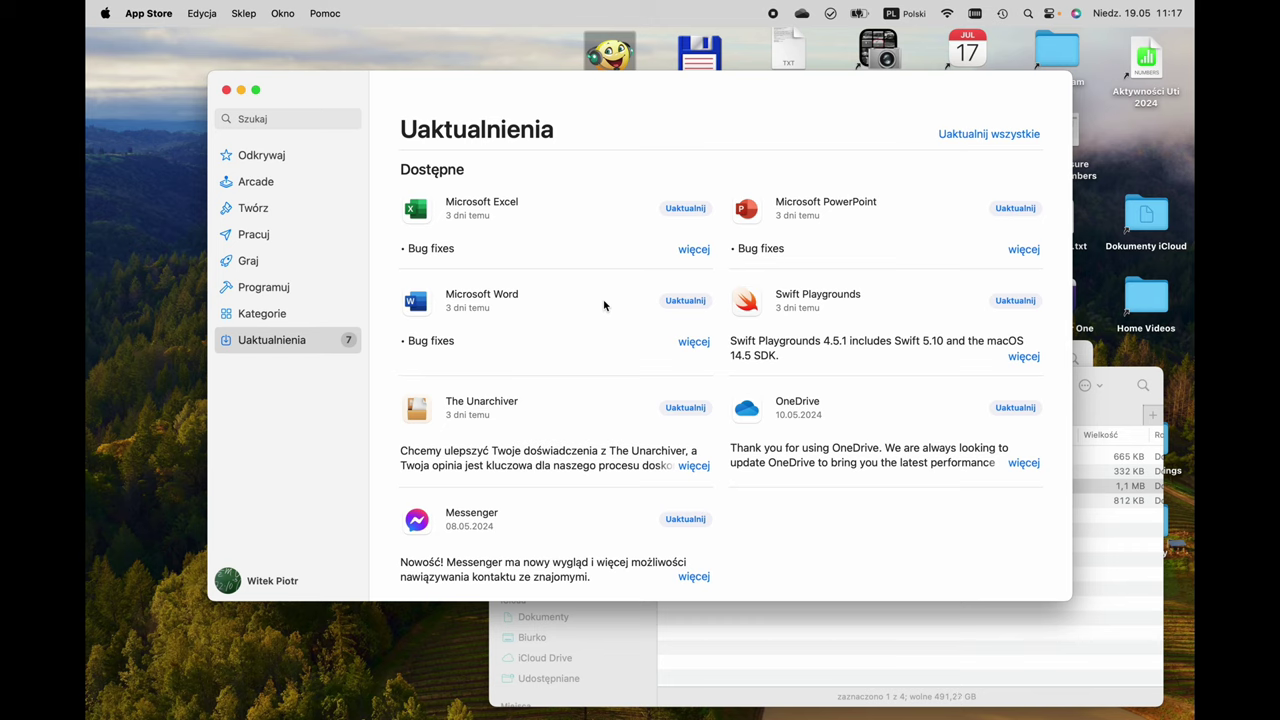
Examine the available app updates and their release notes
left_click(286, 119)
left_click(288, 423)
scroll(604, 305, "down", 3)
scroll(722, 424, "up", 2)
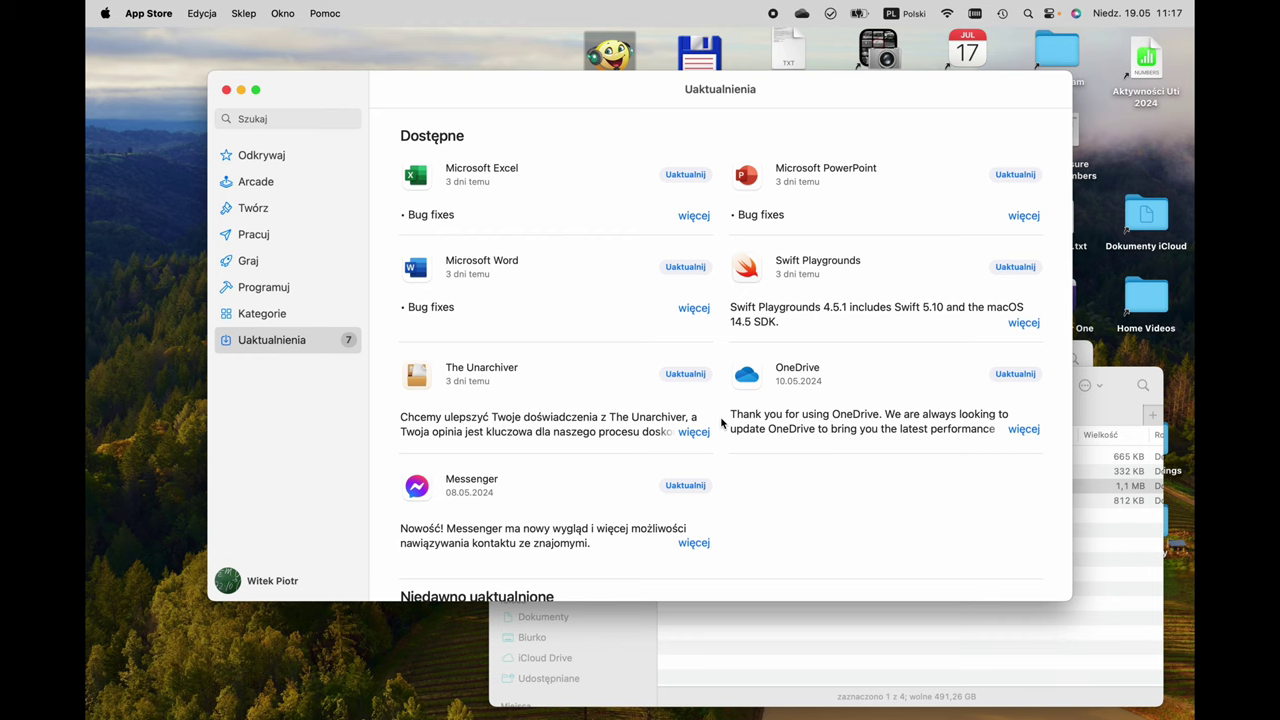
scroll(722, 424, "up", 1)
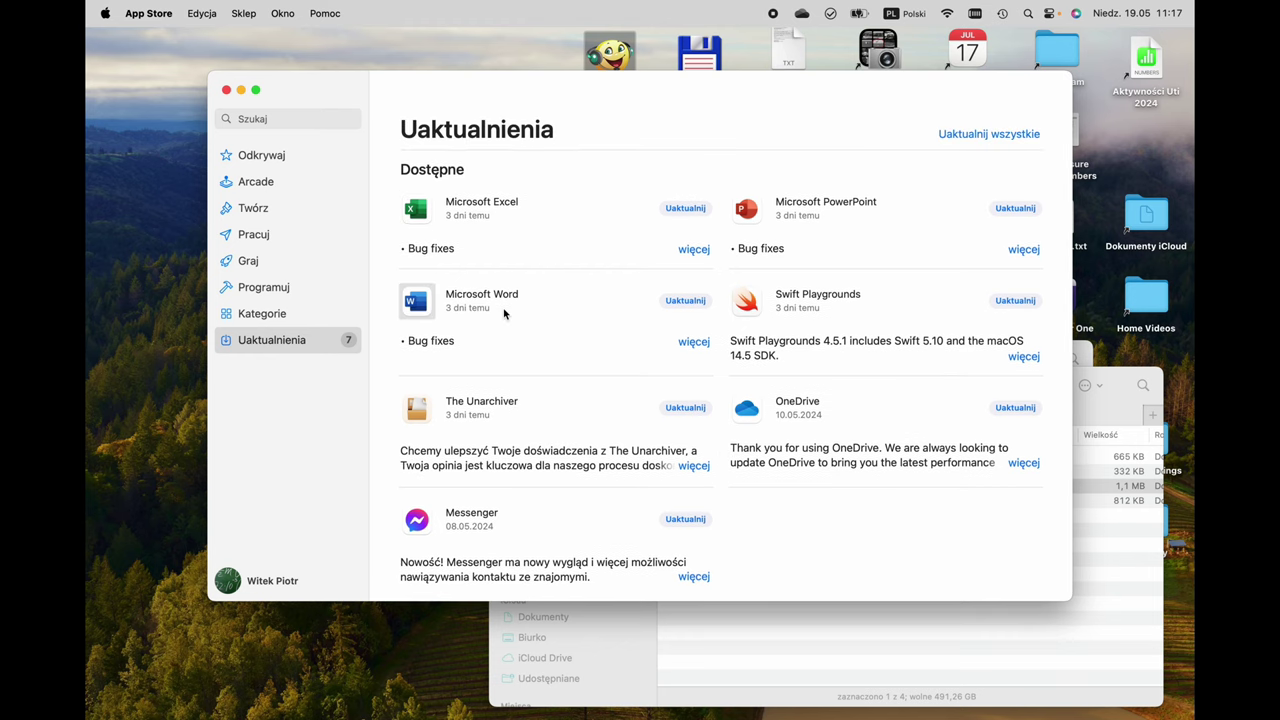
scroll(505, 367, "down", 2)
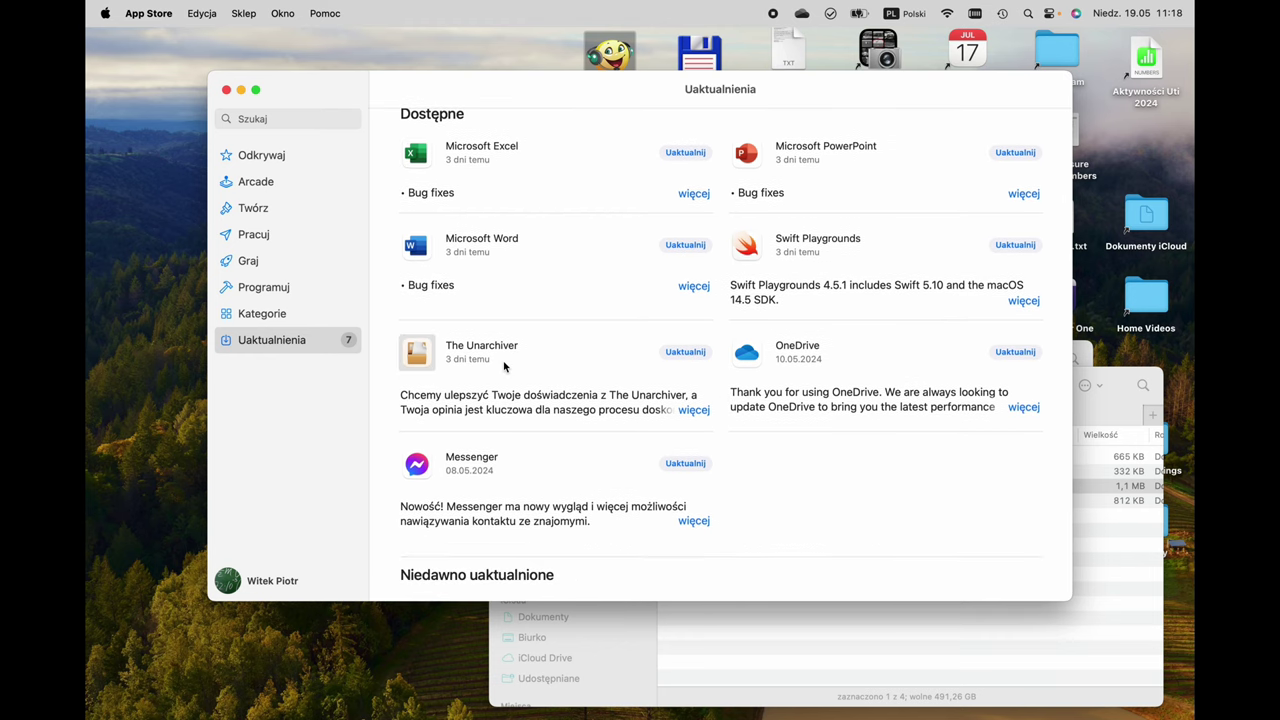
scroll(722, 424, "up", 1)
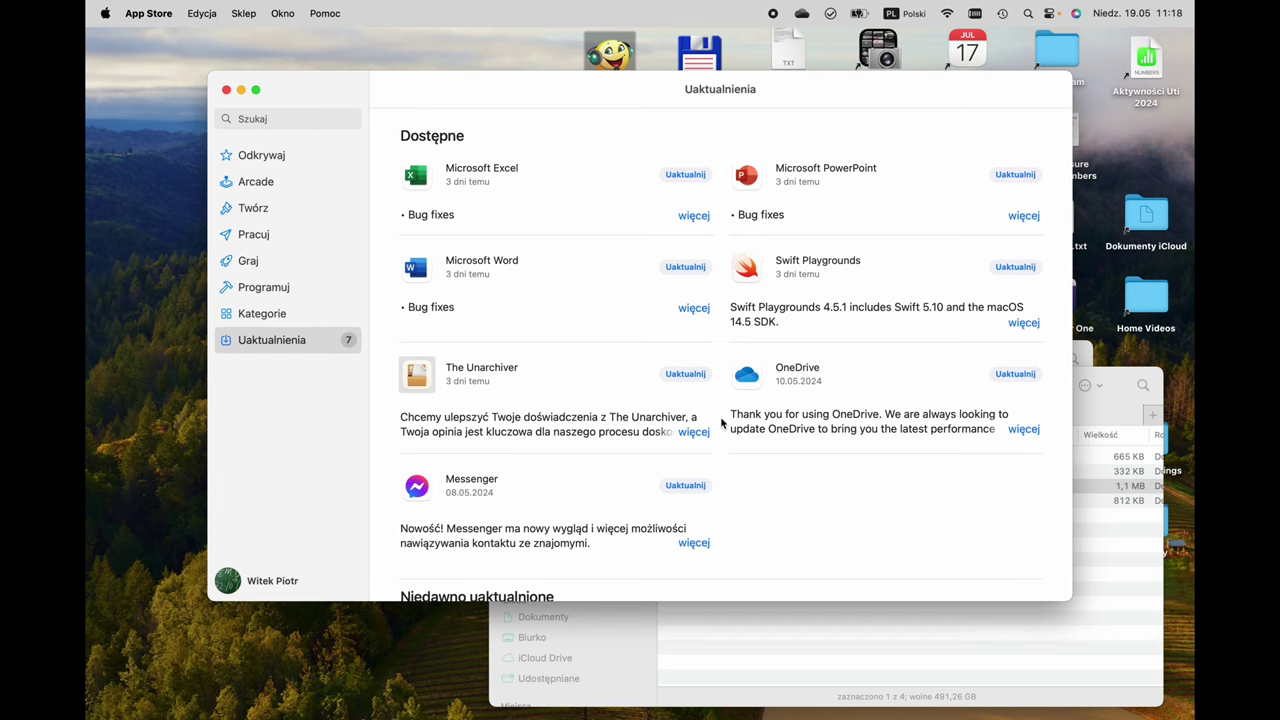
scroll(720, 94, "up", 2)
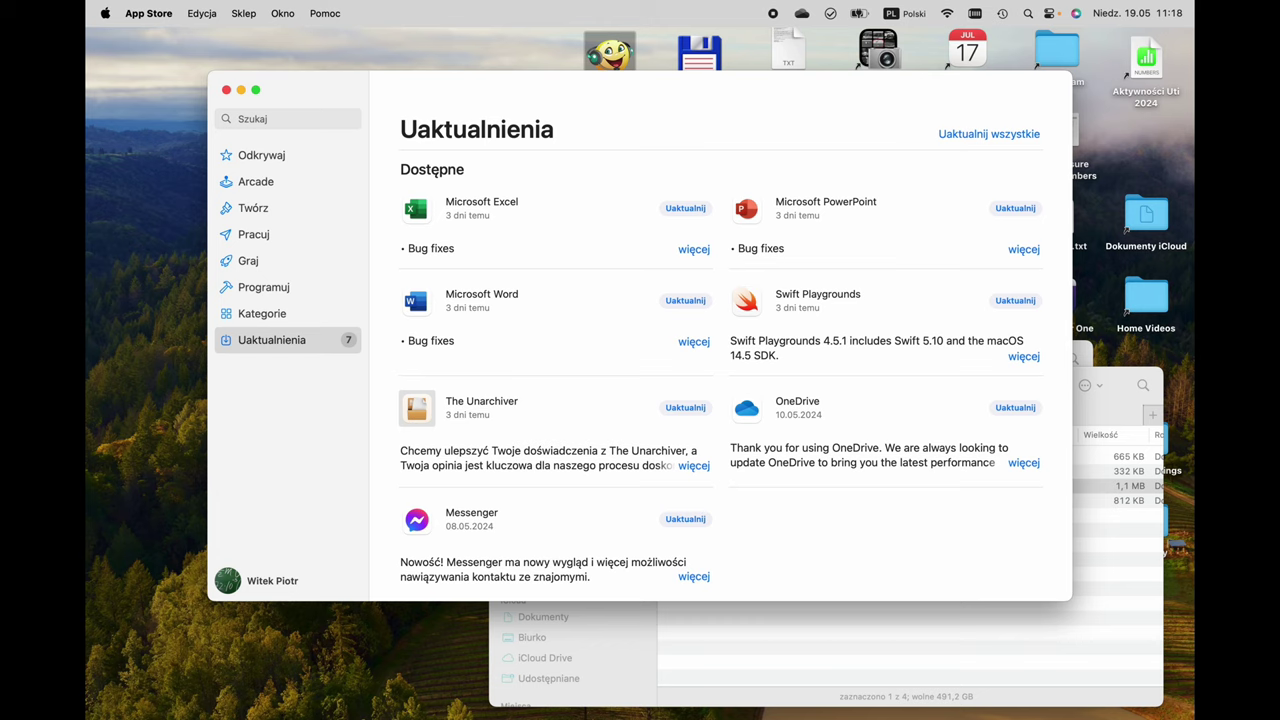
Set the VoiceOver speech verbosity level to Średnia and leave the App Store search field
left_click(238, 118)
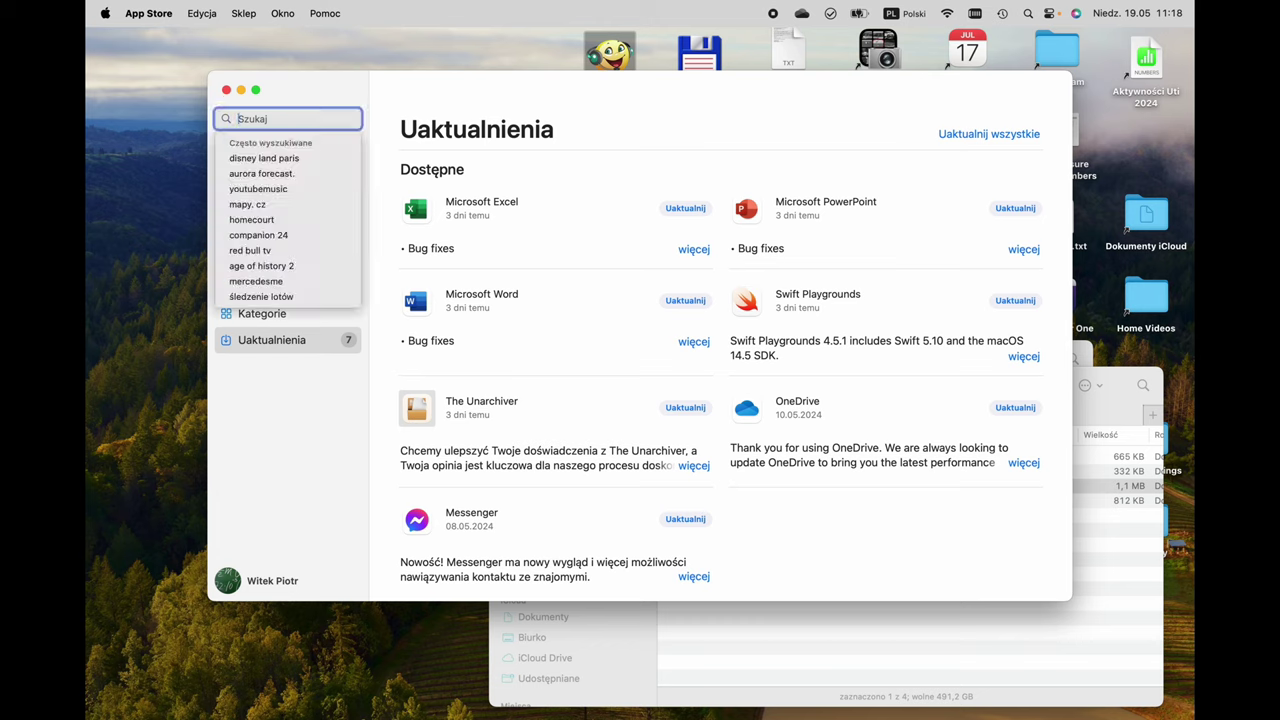
key("ctrl+alt+v")
key("Up")
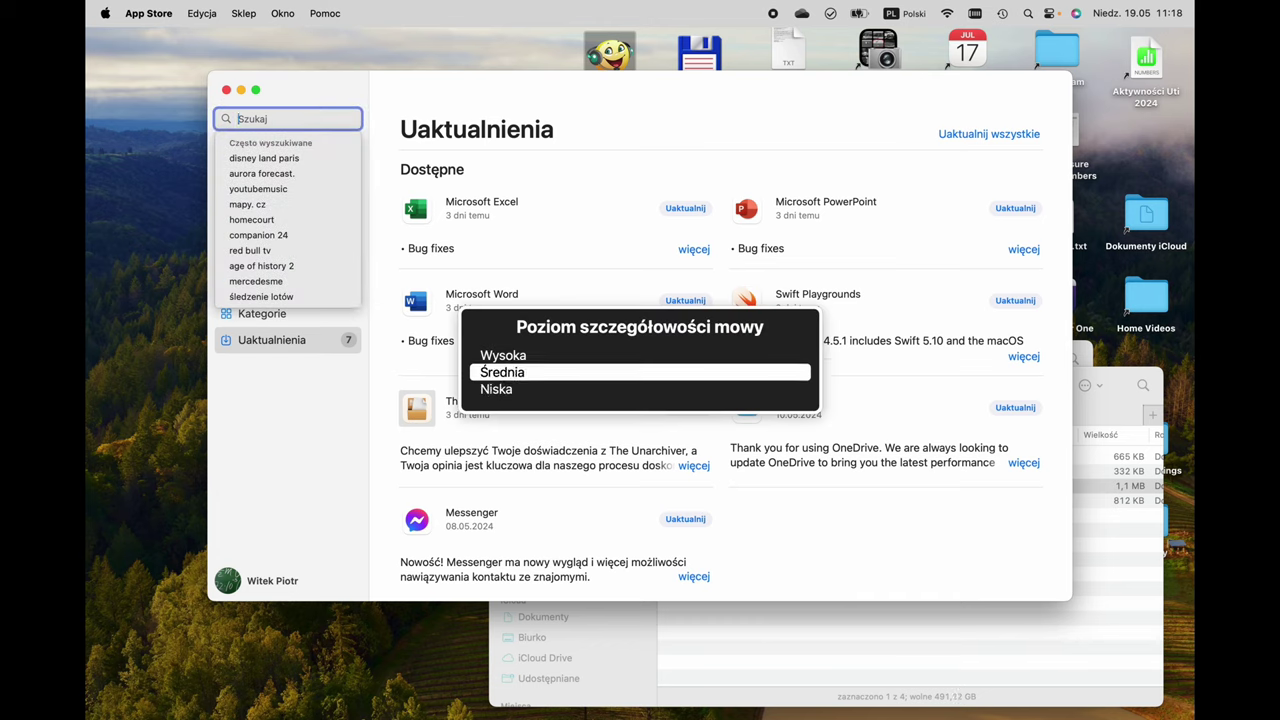
key("Return")
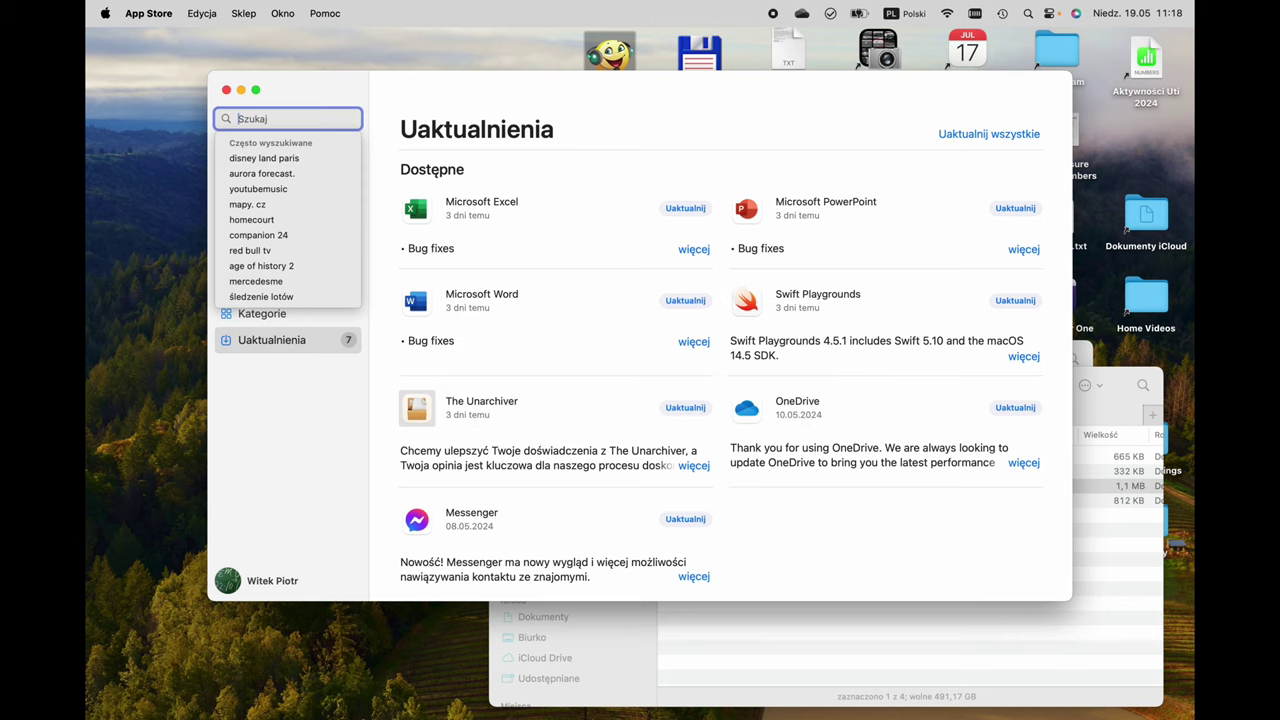
key("Escape")
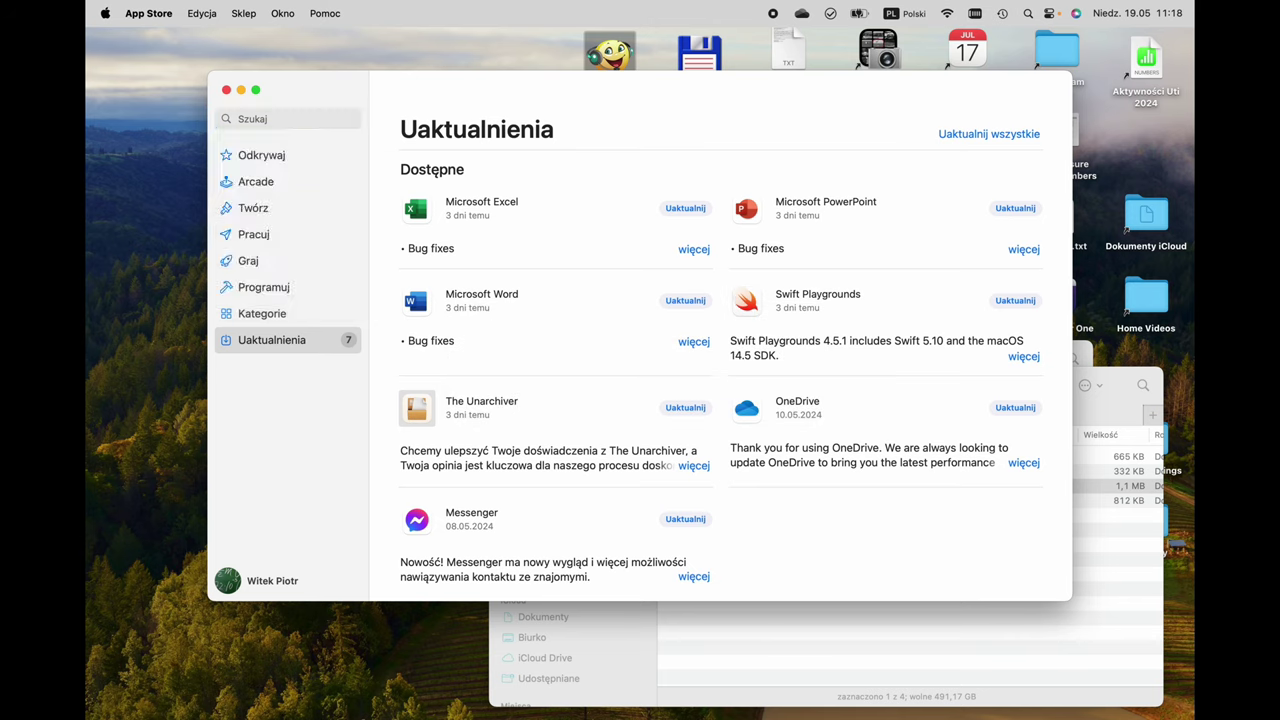
Start updating all available apps at once and check the download progress
key("Tab")
scroll(720, 340, "down", 3)
scroll(720, 340, "up", 3)
key("Tab")
key("Tab")
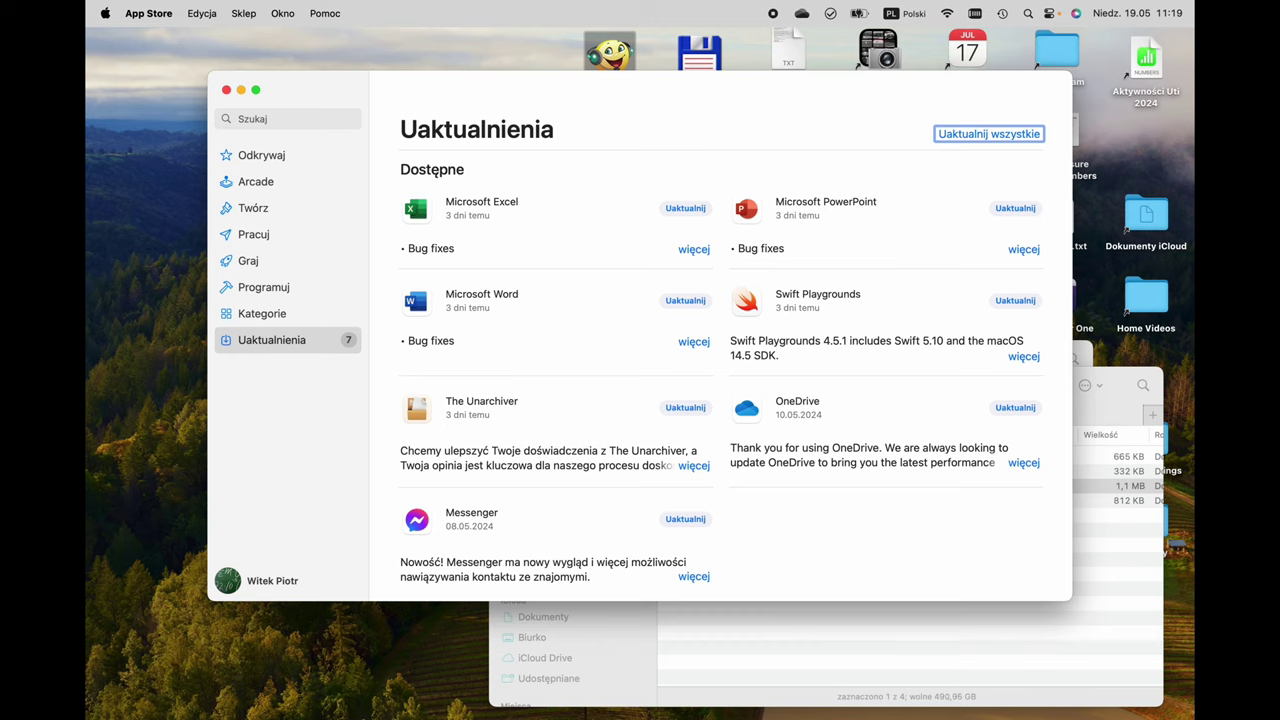
key("space")
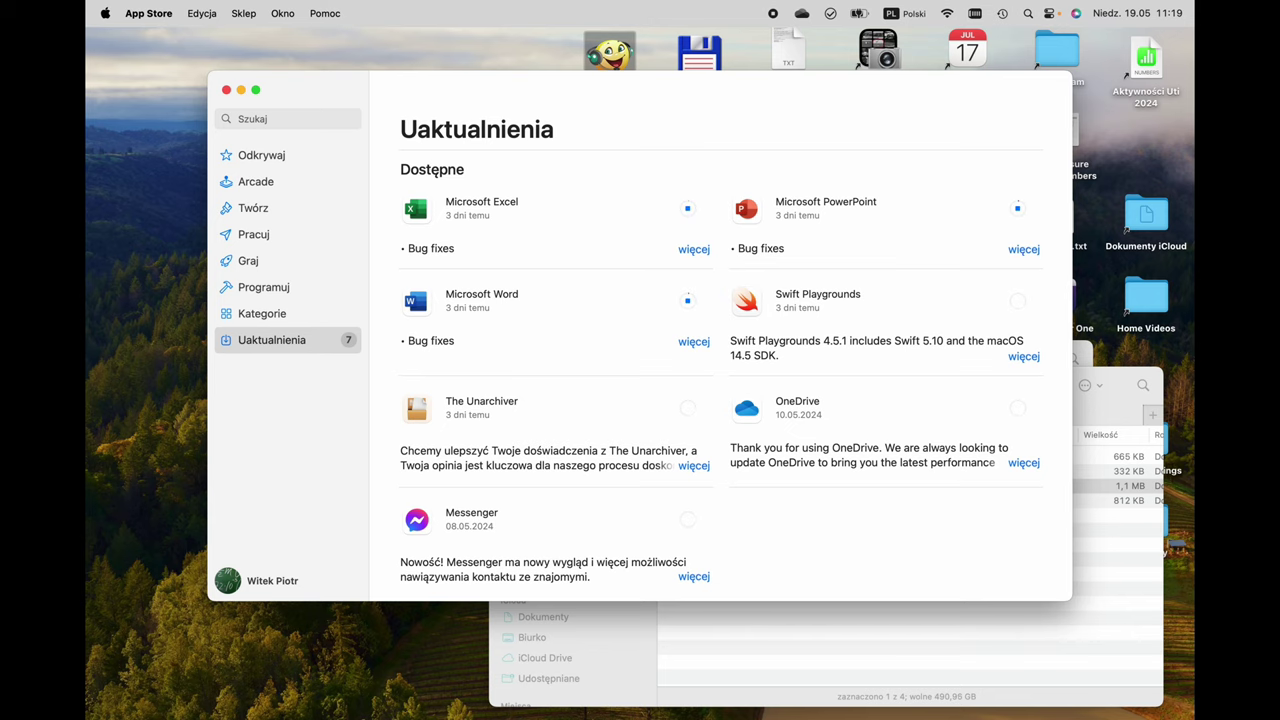
scroll(720, 350, "down", 1)
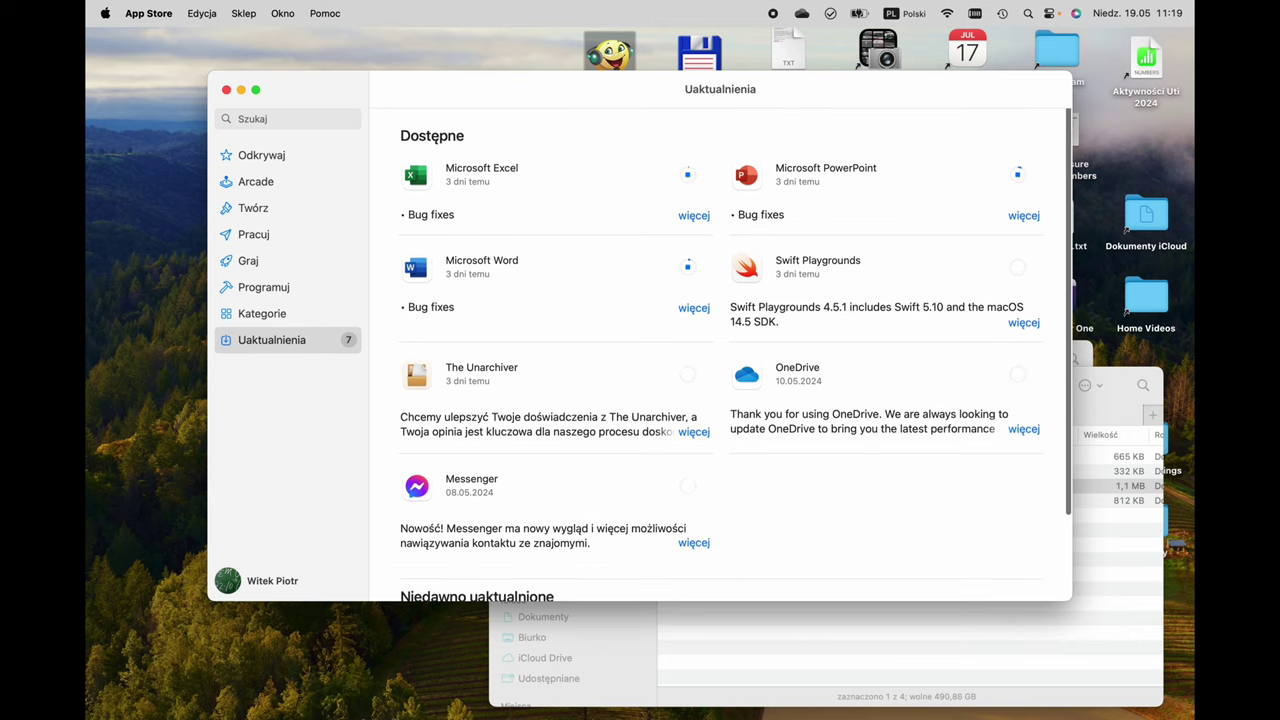
scroll(720, 350, "up", 1)
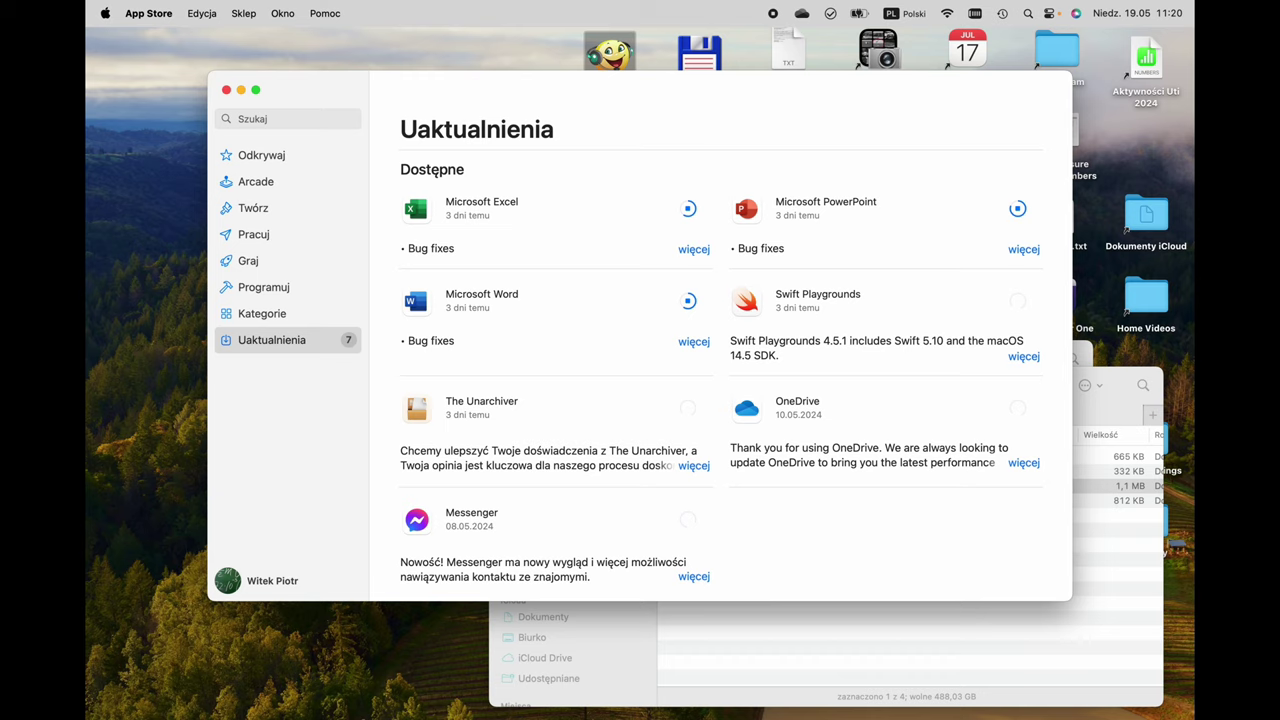
left_click(104, 13)
key("Escape")
left_click(773, 13)
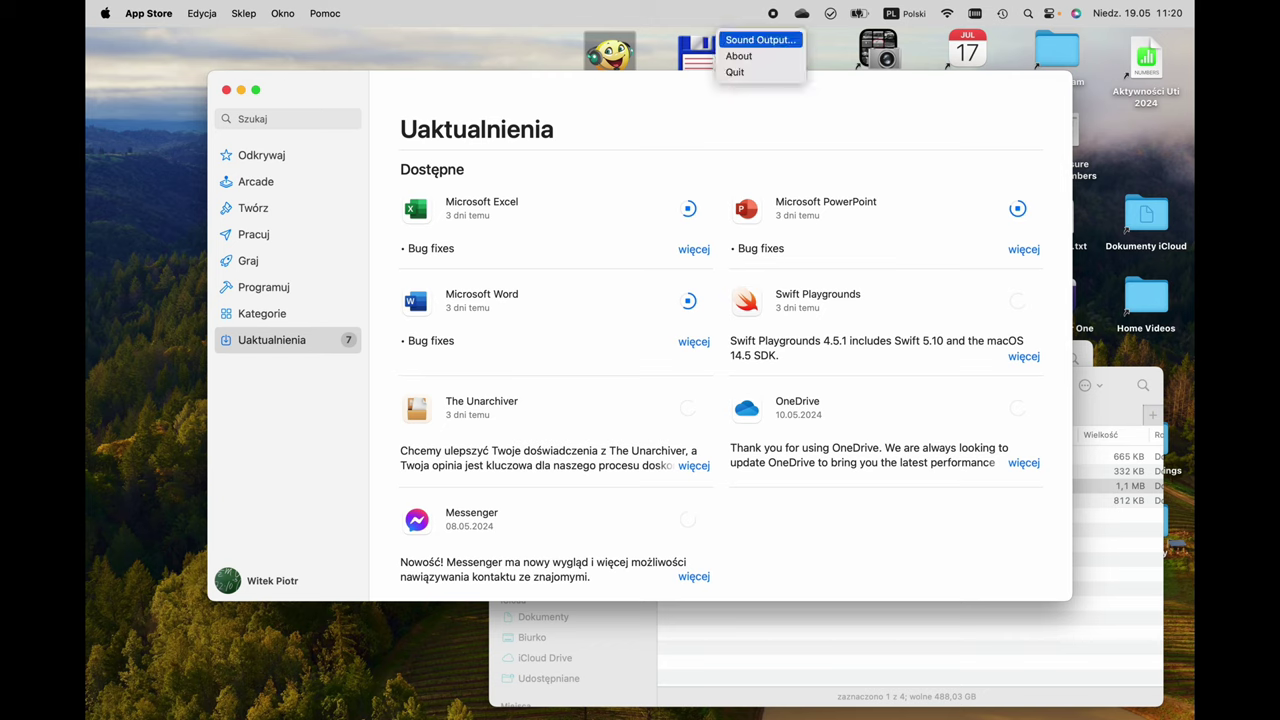